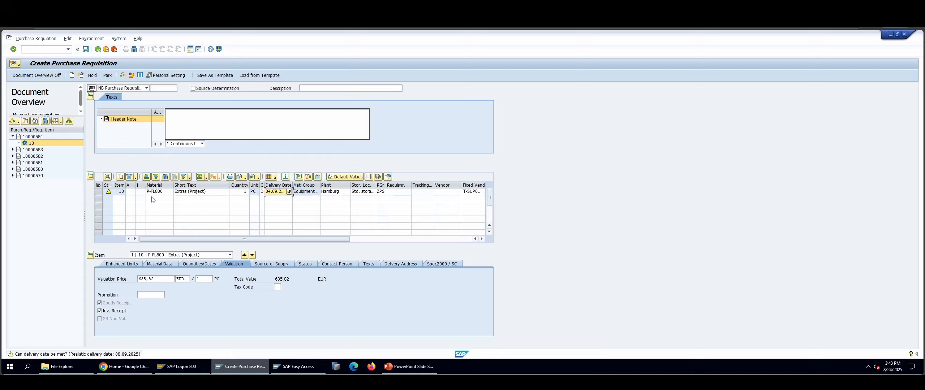
- Activate the Vendor field of requisition item 10 for entry
{"action": "left_click", "coordinate": [436, 192]}
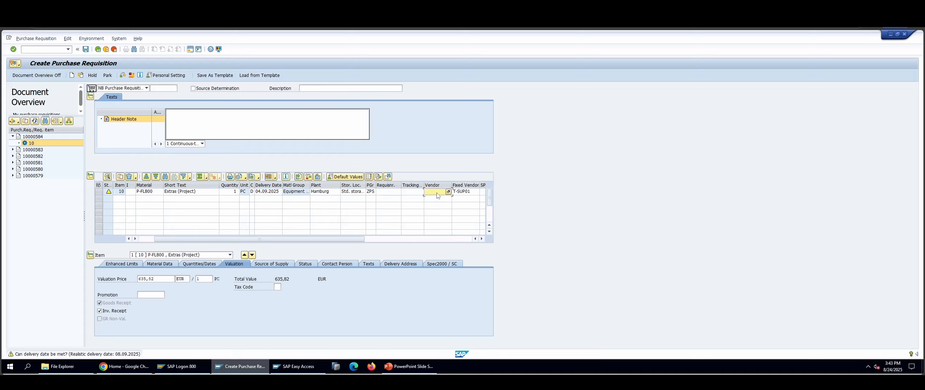
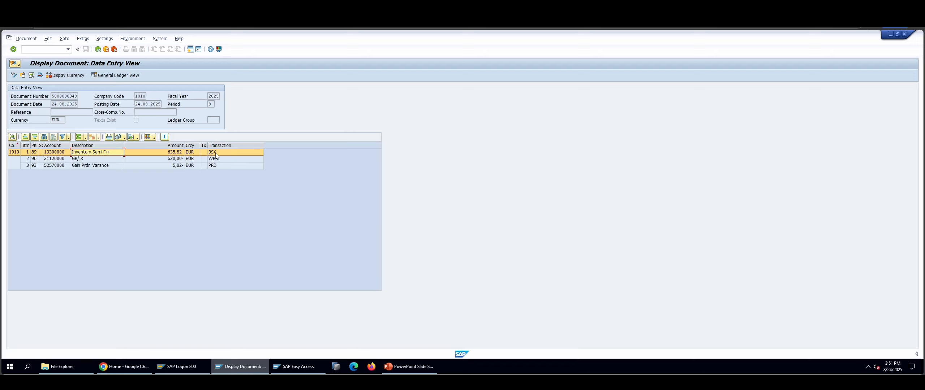
- Leave the displayed accounting document and, back in SAP, open a fresh incoming invoice entry with transaction MIRO
{"action": "left_click", "coordinate": [104, 50]}
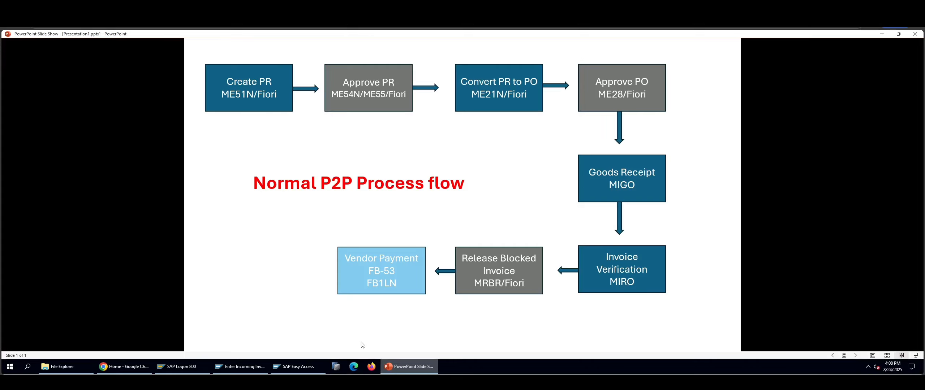
{"action": "left_click", "coordinate": [240, 366]}
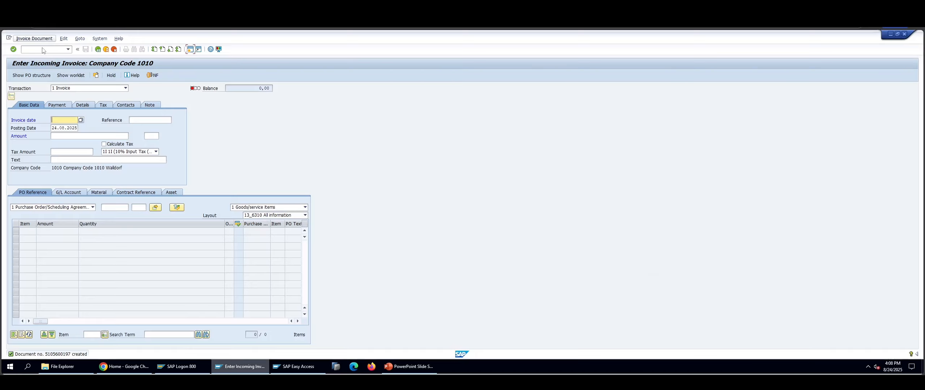
{"action": "left_click", "coordinate": [43, 48]}
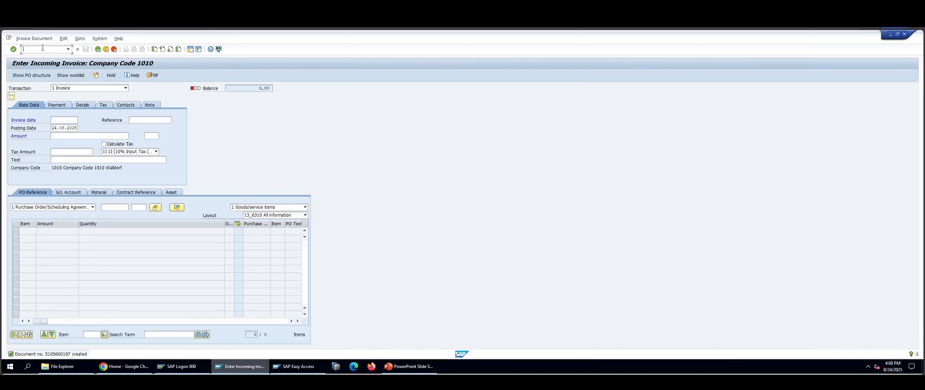
{"action": "key", "text": "F3"}
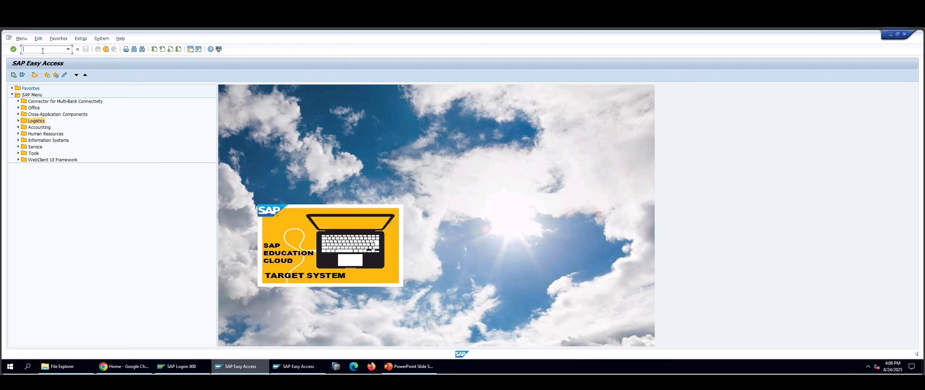
{"action": "key", "text": "Return"}
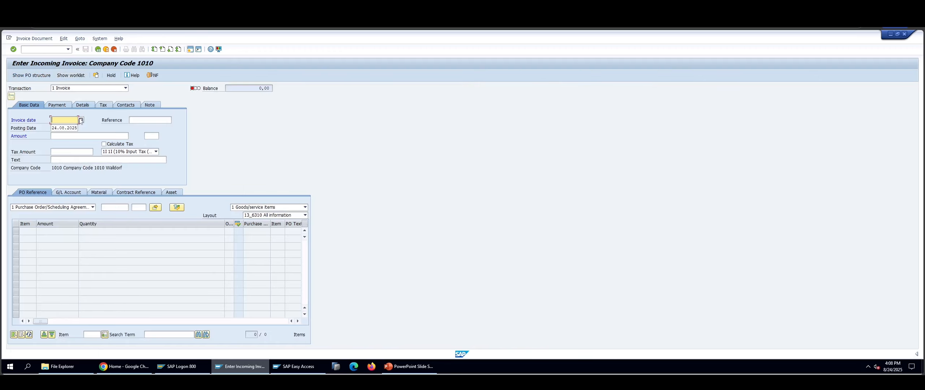
- Set the invoice date to 24.08.2025 and enter the copied purchase order number as the invoice reference
{"action": "left_click", "coordinate": [81, 120]}
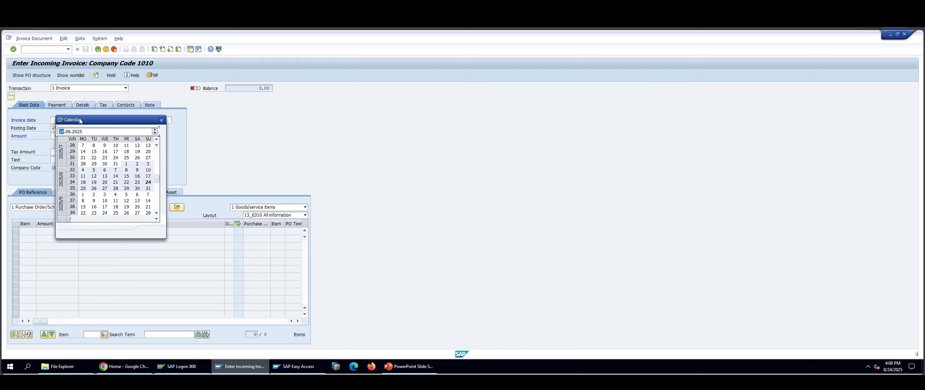
{"action": "double_click", "coordinate": [146, 184]}
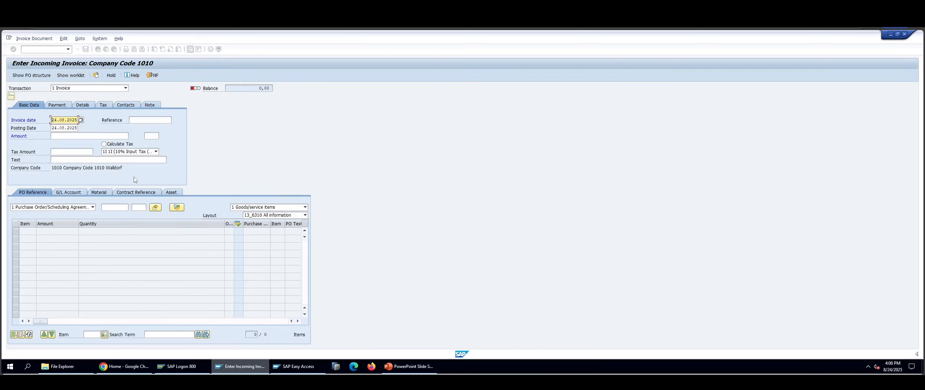
{"action": "left_click", "coordinate": [64, 128]}
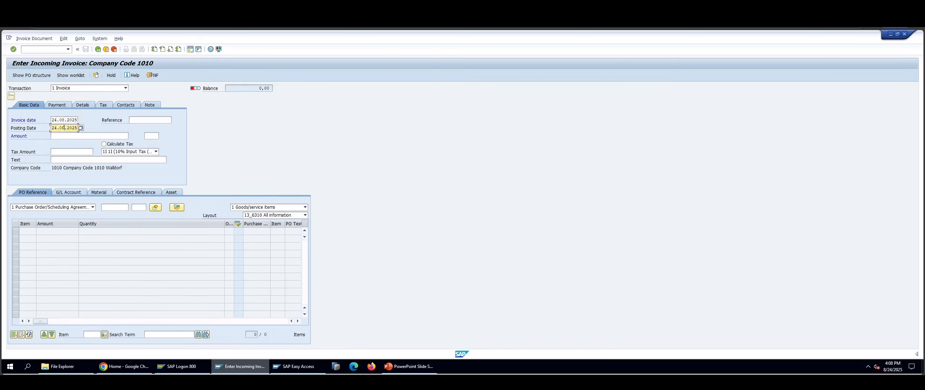
{"action": "left_click", "coordinate": [134, 120]}
{"action": "key", "text": "ctrl+v"}
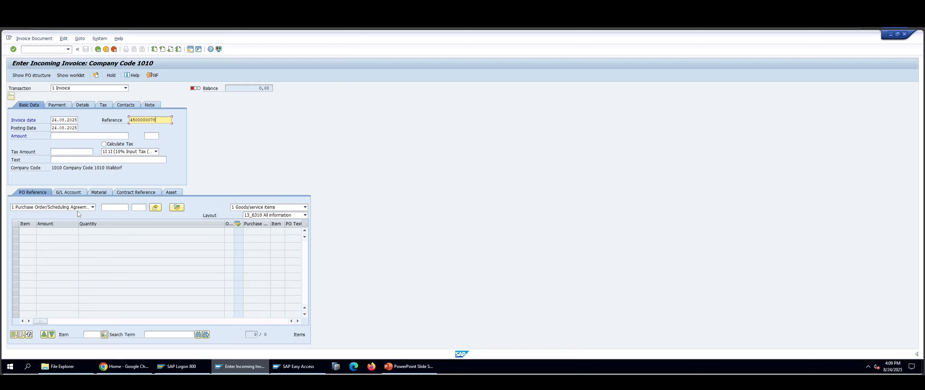
- Keep Purchase Order/Scheduling Agreement as the reference category and load the invoice item from the copied purchase order number
{"action": "left_click", "coordinate": [92, 207]}
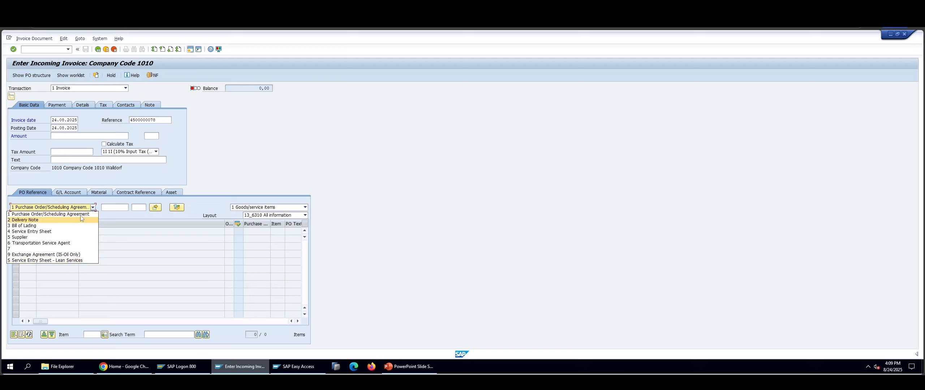
{"action": "left_click", "coordinate": [112, 207]}
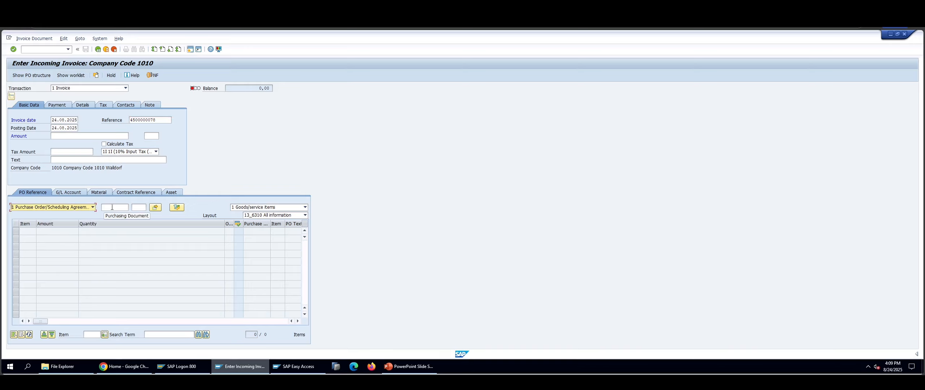
{"action": "left_click", "coordinate": [112, 207]}
{"action": "key", "text": "ctrl+v"}
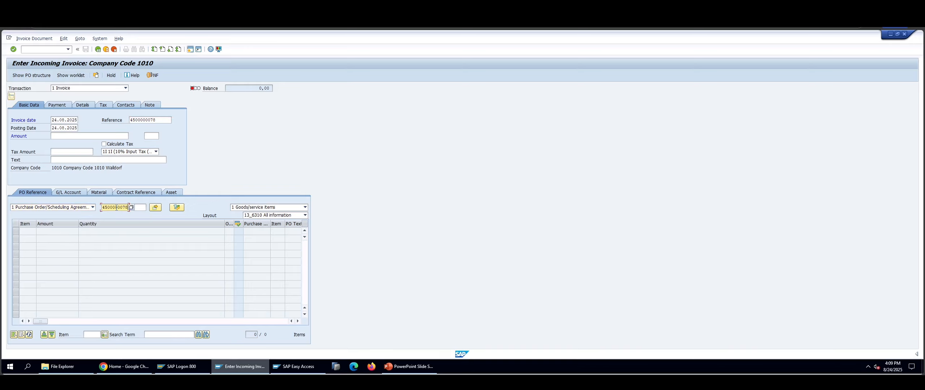
{"action": "key", "text": "Return"}
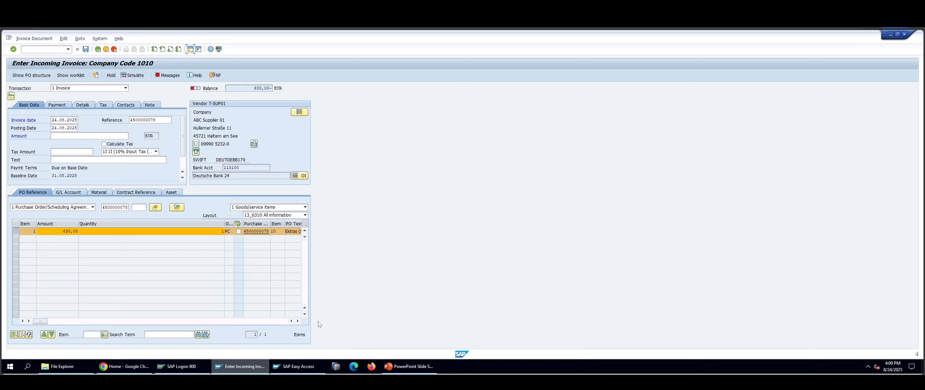
- Check the invoice item's tax code and set the header tax code to 0I (0% Input Tax (Training))
{"action": "left_click", "coordinate": [298, 322]}
{"action": "left_click", "coordinate": [297, 321]}
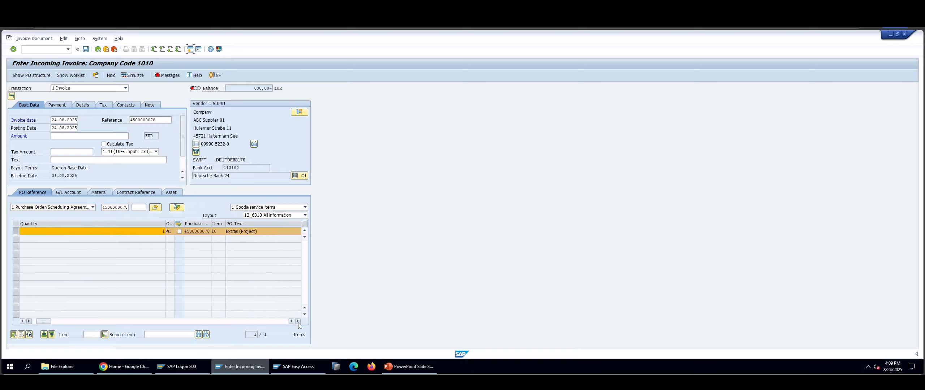
{"action": "left_click", "coordinate": [297, 321]}
{"action": "left_click", "coordinate": [298, 322]}
{"action": "left_click", "coordinate": [298, 321]}
{"action": "left_click", "coordinate": [297, 321]}
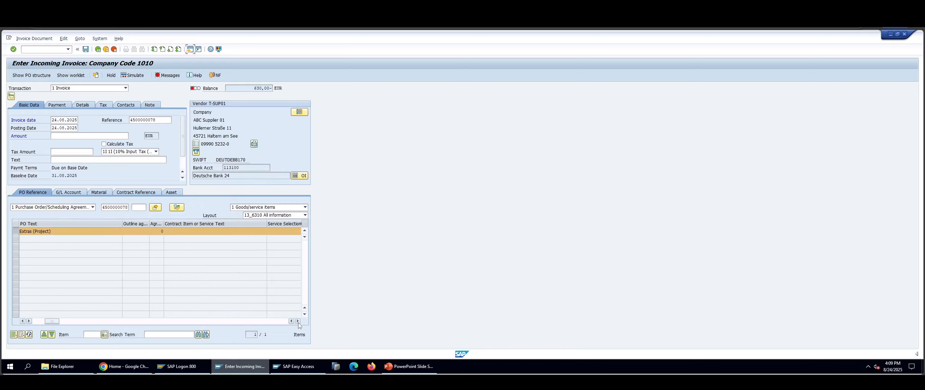
{"action": "left_click", "coordinate": [298, 321]}
{"action": "left_click", "coordinate": [298, 322]}
{"action": "left_click", "coordinate": [297, 321]}
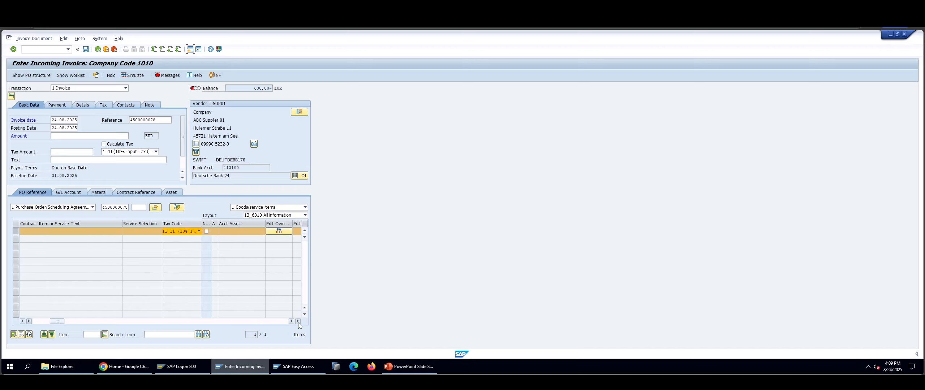
{"action": "left_click", "coordinate": [156, 152]}
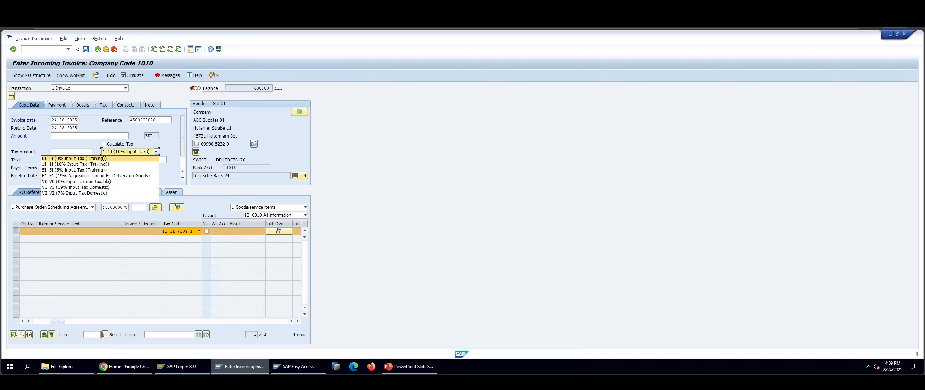
{"action": "left_click", "coordinate": [96, 158]}
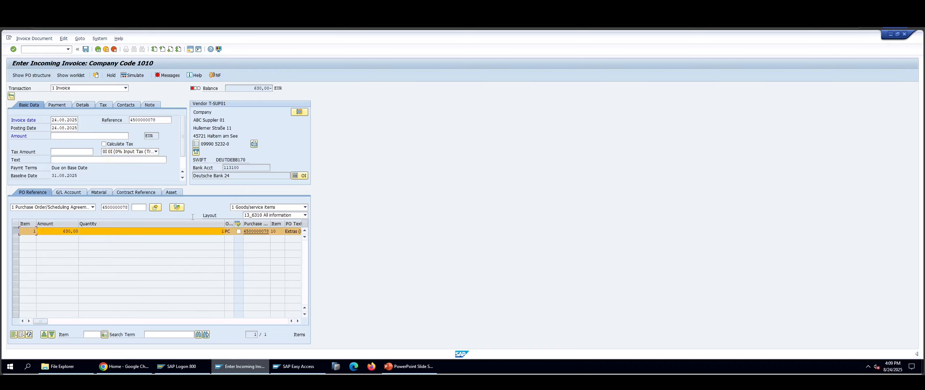
- Set the invoice item's tax code to 0I and enable automatic tax calculation for the invoice
{"action": "left_click", "coordinate": [299, 322]}
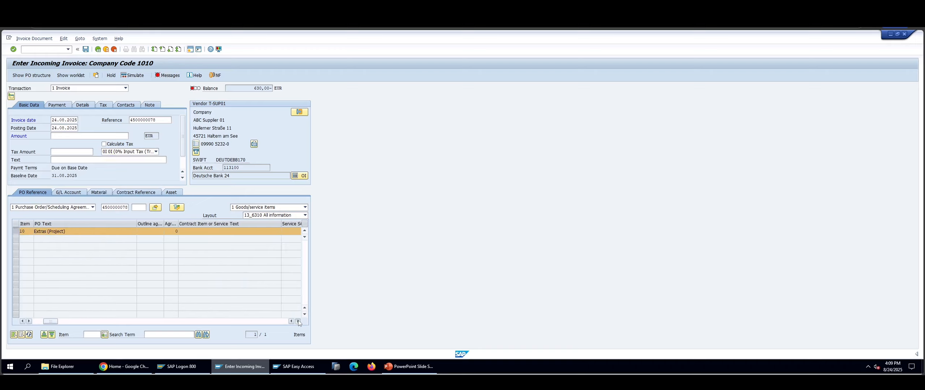
{"action": "left_click", "coordinate": [298, 321]}
{"action": "left_click", "coordinate": [299, 321]}
{"action": "left_click", "coordinate": [299, 321]}
{"action": "left_click", "coordinate": [299, 321]}
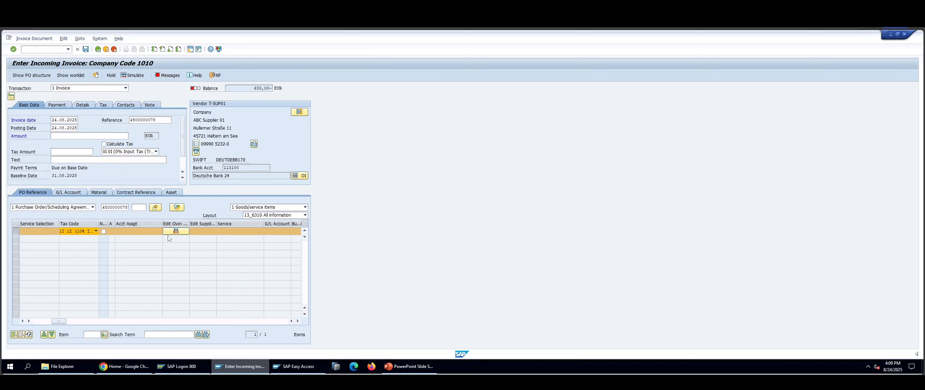
{"action": "left_click", "coordinate": [96, 231]}
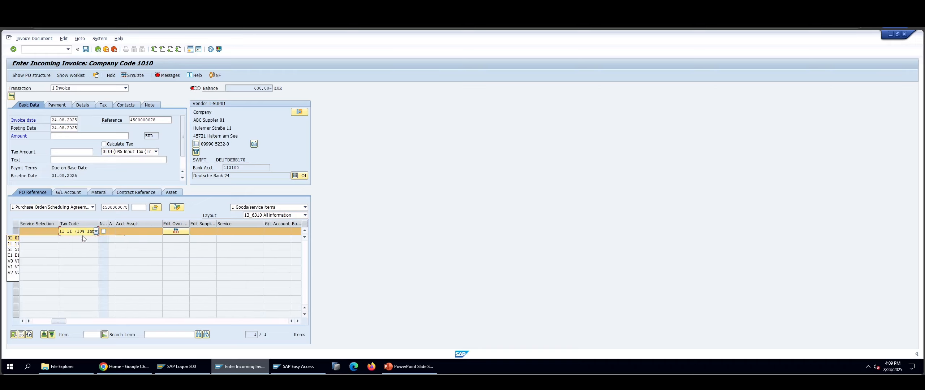
{"action": "left_click", "coordinate": [104, 144]}
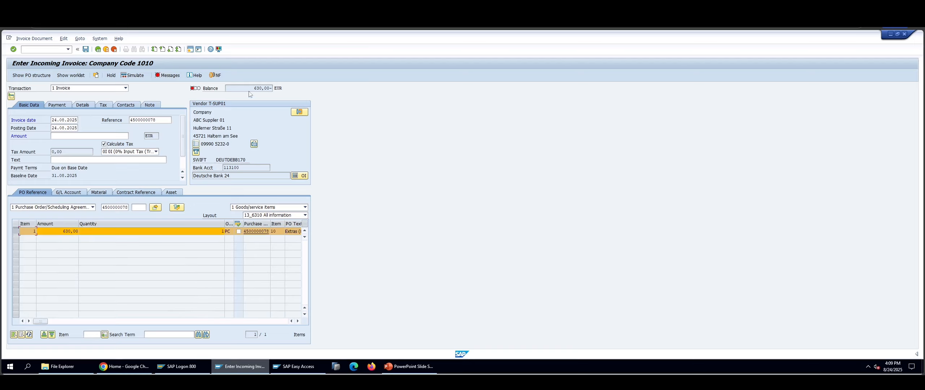
- Enter 630 as the invoice amount to match the balance and post the invoice
{"action": "double_click", "coordinate": [269, 88]}
{"action": "left_click", "coordinate": [76, 138]}
{"action": "type", "text": "630"}
{"action": "key", "text": "Return"}
{"action": "left_click", "coordinate": [86, 49]}
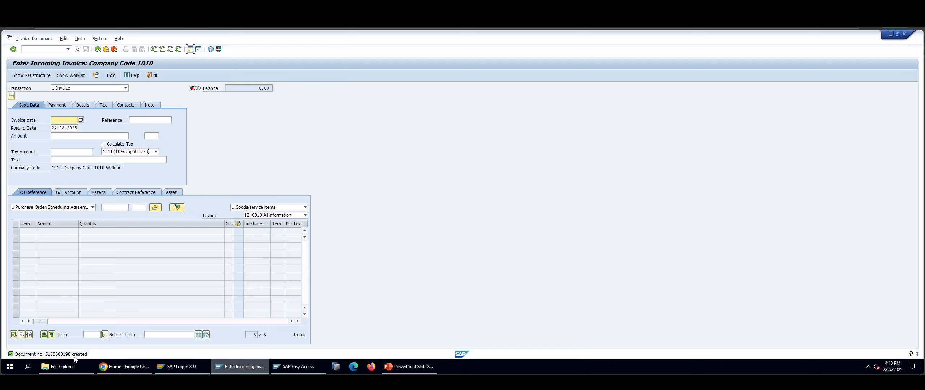
- Display the posted invoice document and open its follow-on accounting document
{"action": "left_click", "coordinate": [33, 39]}
{"action": "left_click", "coordinate": [33, 48]}
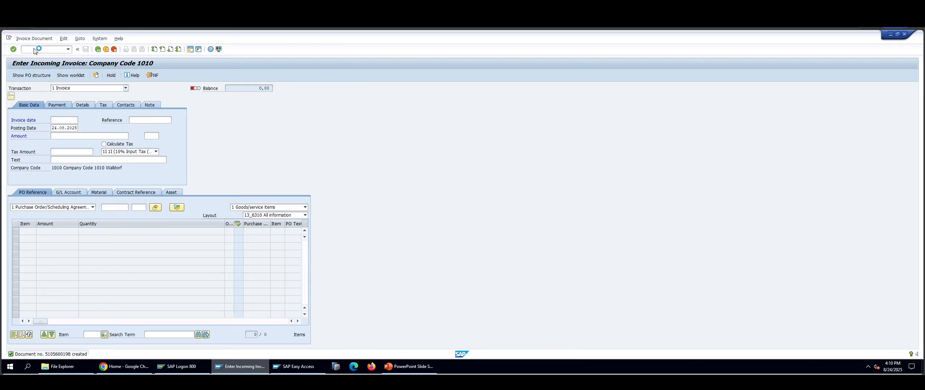
{"action": "left_click", "coordinate": [93, 77]}
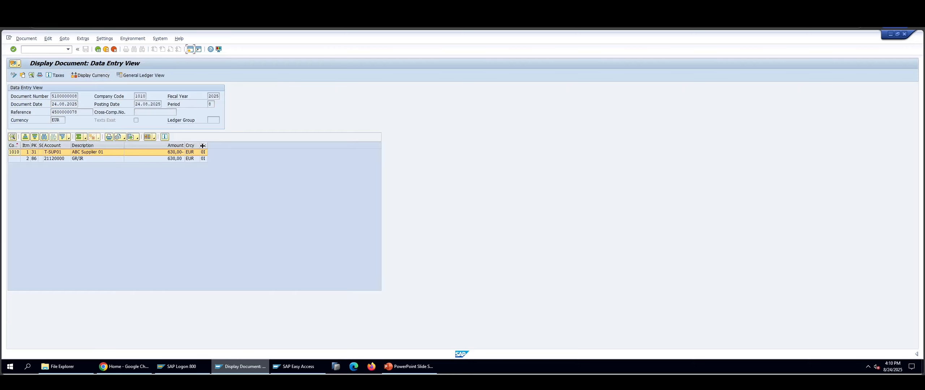
- Add the Transaction column to the accounting document's line item layout and widen it to show its full heading
{"action": "left_click", "coordinate": [155, 138]}
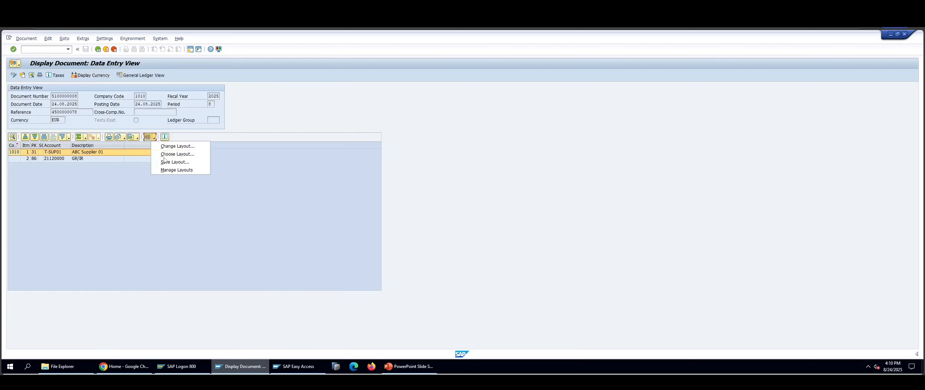
{"action": "left_click", "coordinate": [173, 146]}
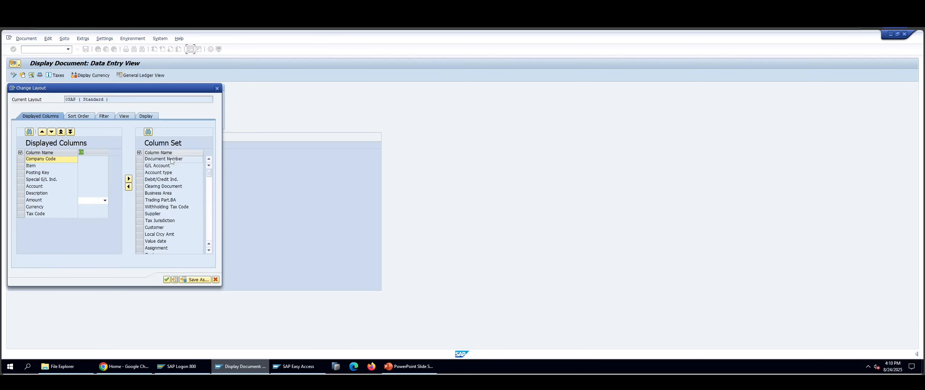
{"action": "left_click_drag", "start_coordinate": [209, 176], "coordinate": [209, 229]}
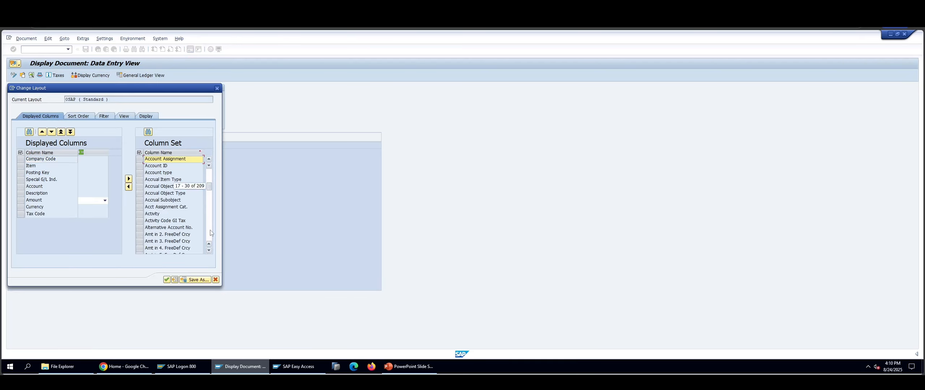
{"action": "scroll", "coordinate": [183, 228], "scroll_direction": "down", "scroll_amount": 6}
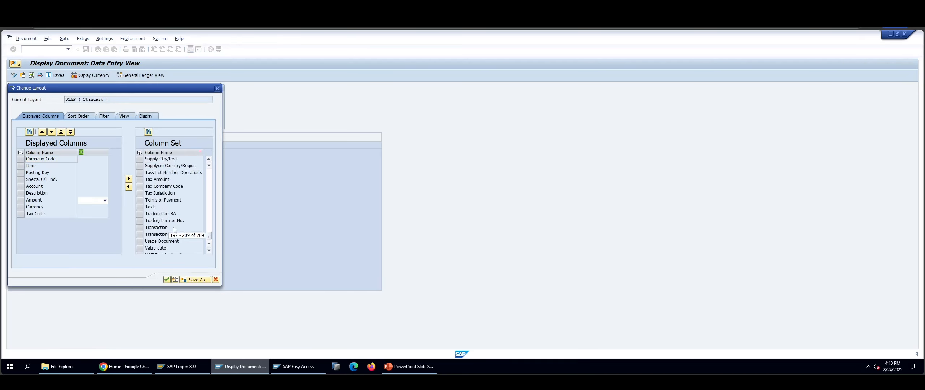
{"action": "double_click", "coordinate": [164, 229]}
{"action": "left_click", "coordinate": [166, 279]}
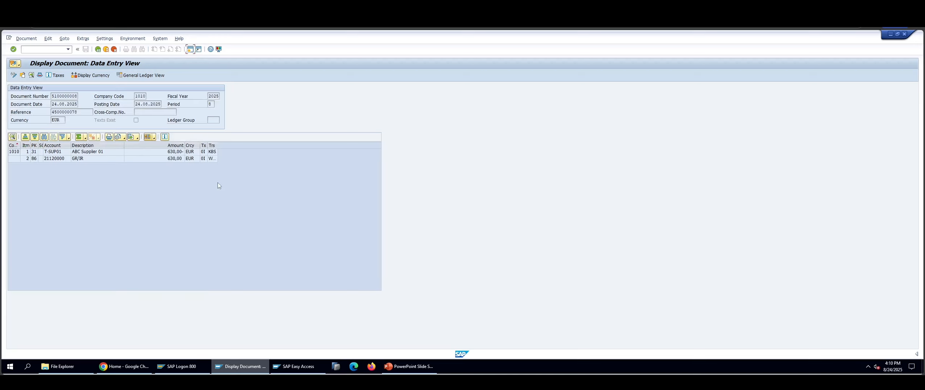
{"action": "left_click_drag", "start_coordinate": [218, 145], "coordinate": [256, 145]}
- Examine the transaction keys of the supplier and GR/IR line items in the accounting document
{"action": "left_click", "coordinate": [224, 159]}
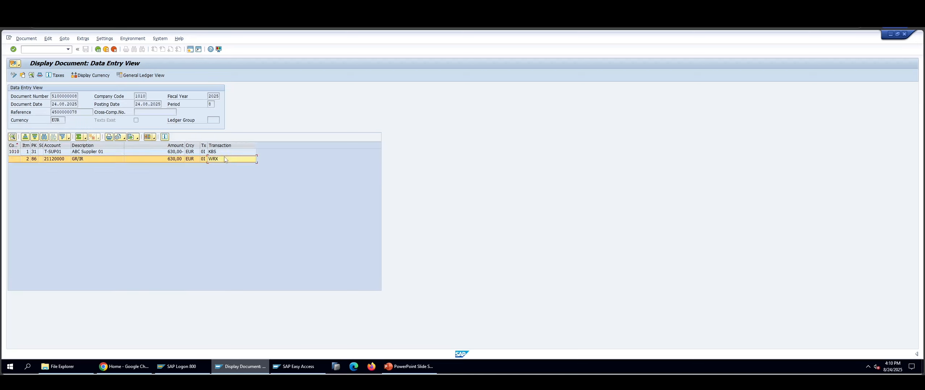
{"action": "left_click", "coordinate": [224, 146]}
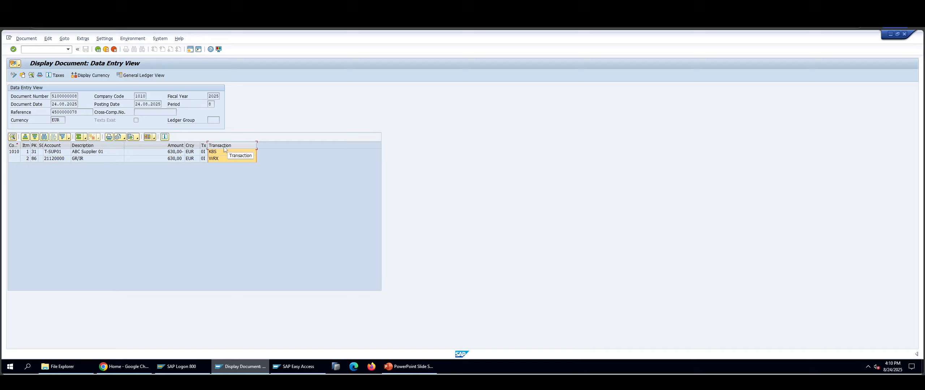
{"action": "left_click", "coordinate": [221, 159]}
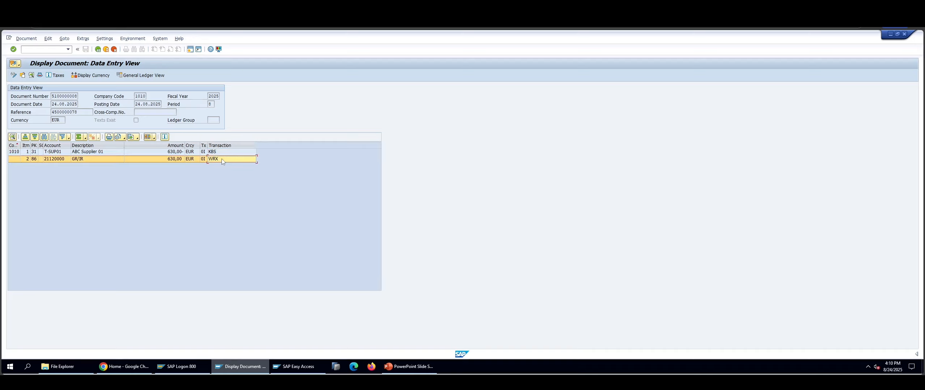
{"action": "left_click", "coordinate": [221, 152]}
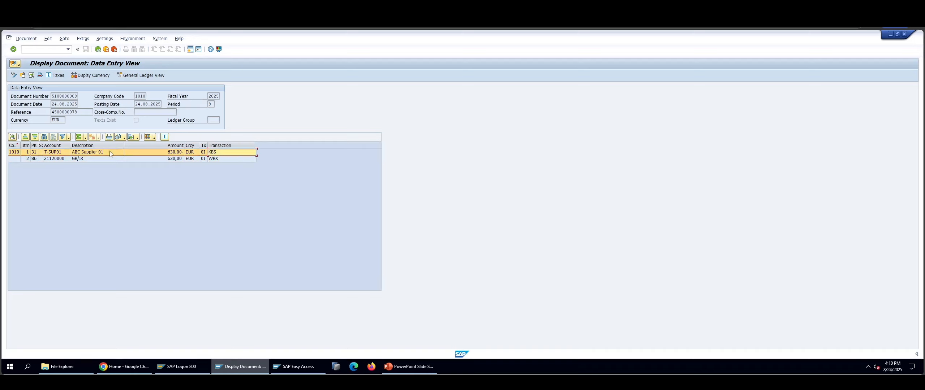
{"action": "left_click", "coordinate": [88, 160]}
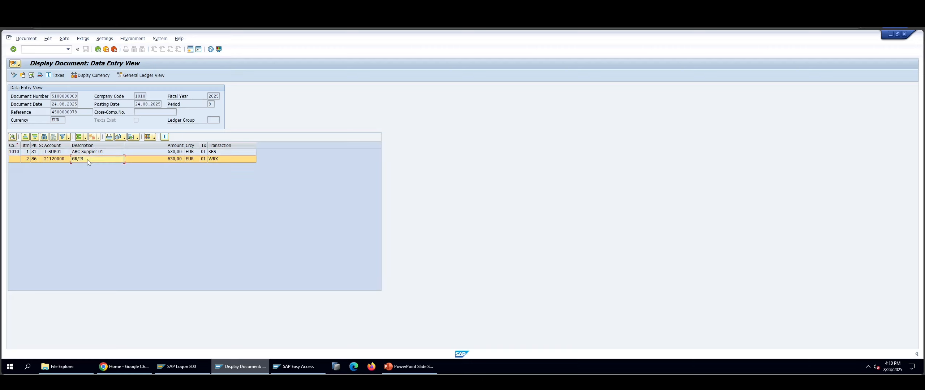
- Leave the invoice screens, display the purchase order and its history with transaction ME23N, and switch to the PowerPoint process flow slide
{"action": "left_click", "coordinate": [97, 49]}
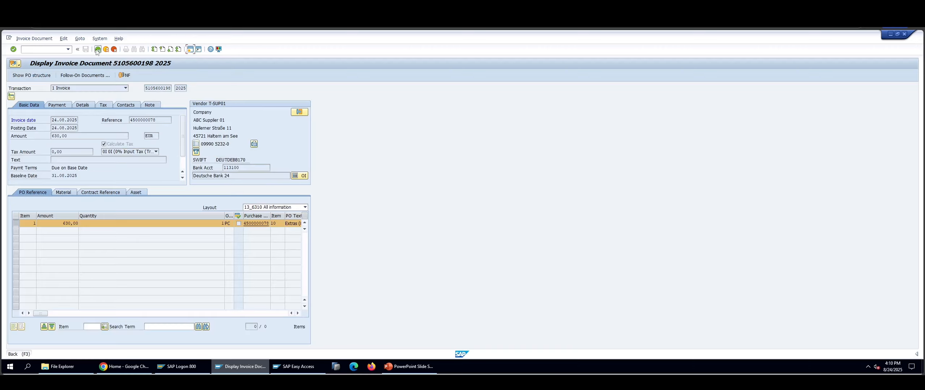
{"action": "left_click", "coordinate": [97, 50]}
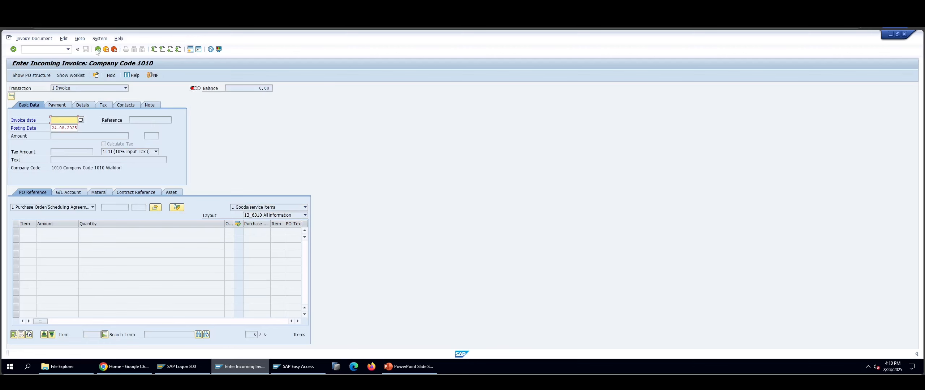
{"action": "left_click", "coordinate": [98, 50]}
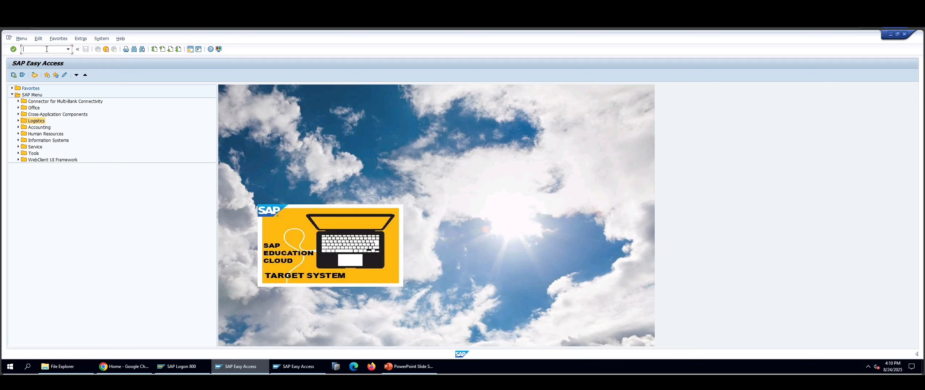
{"action": "type", "text": "me23n"}
{"action": "key", "text": "Return"}
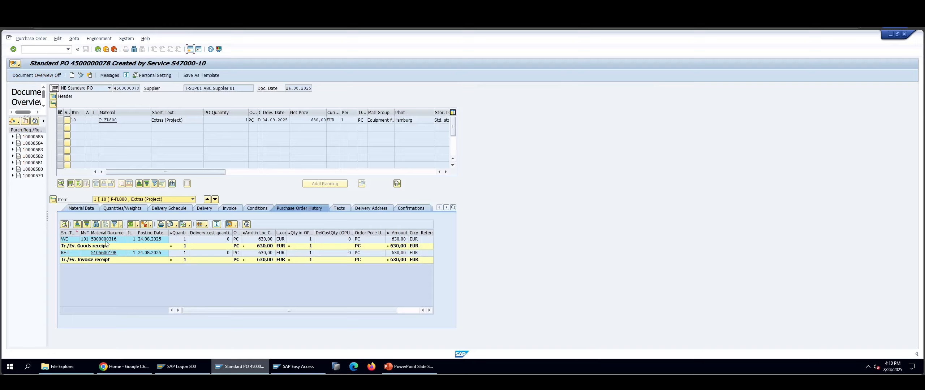
{"action": "left_click", "coordinate": [404, 367]}
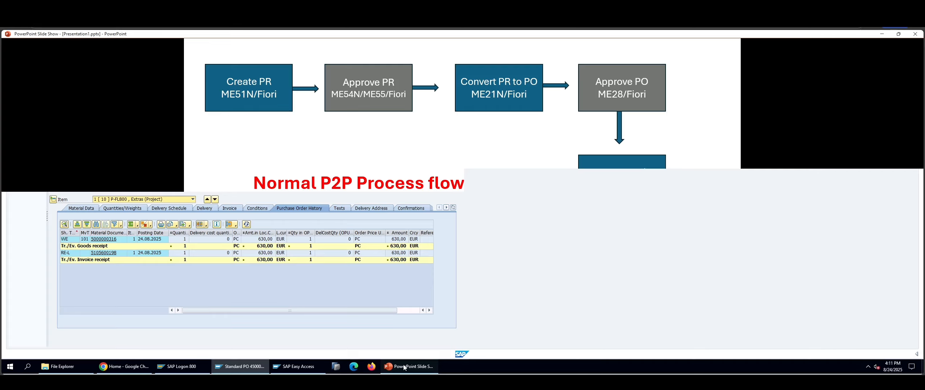